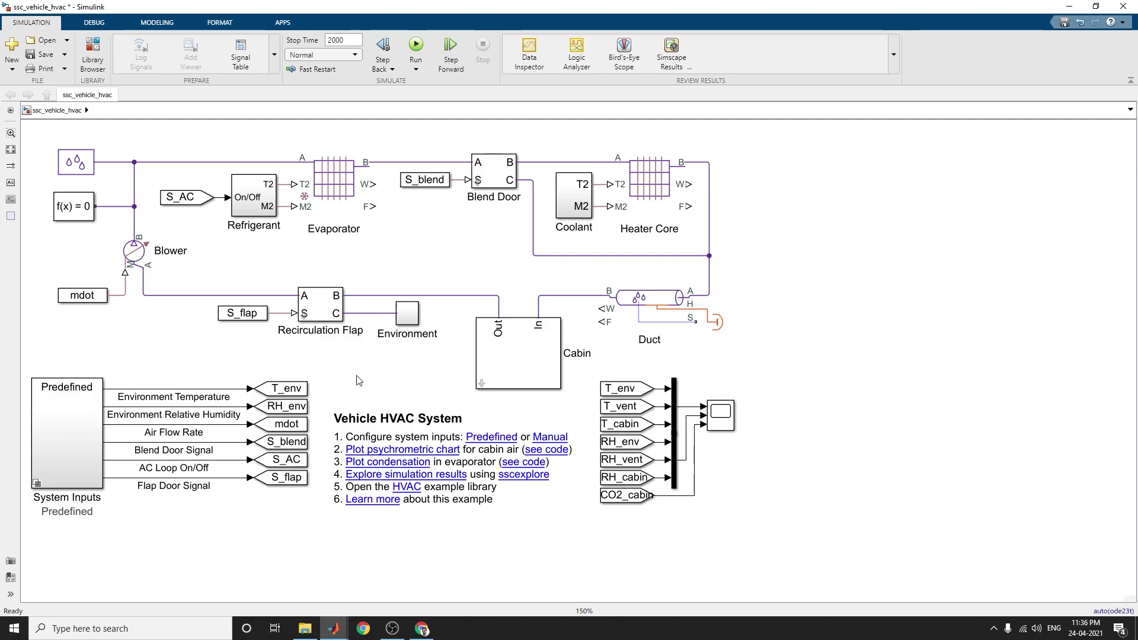
- Review the Cabin block's parameters, then accept and close them
double_click(501, 375)
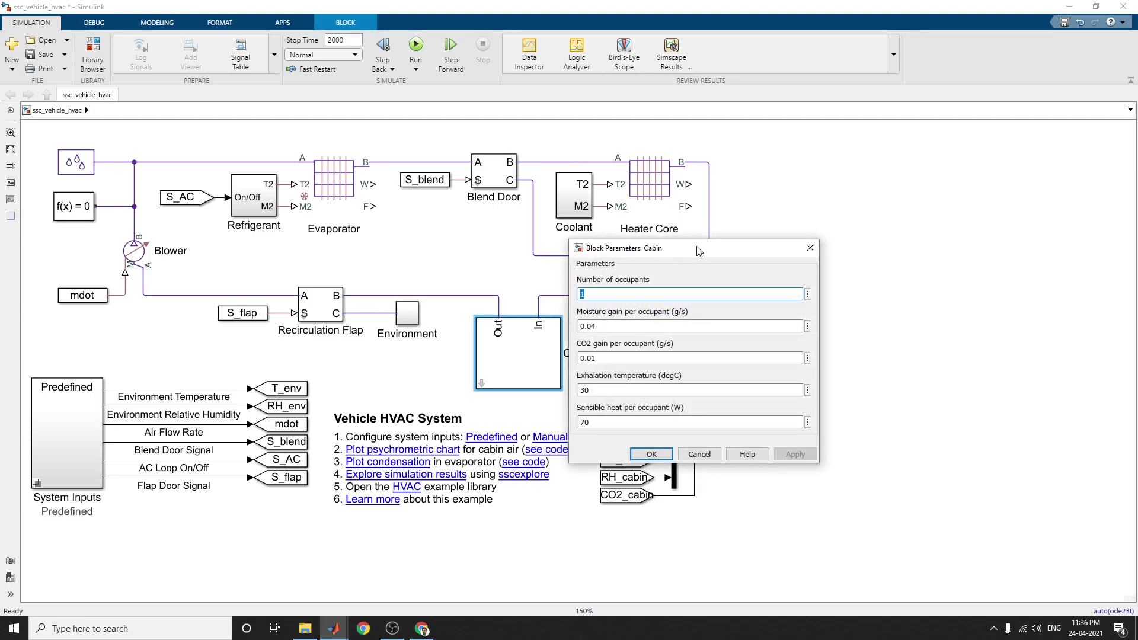
drag(700, 252, 943, 145)
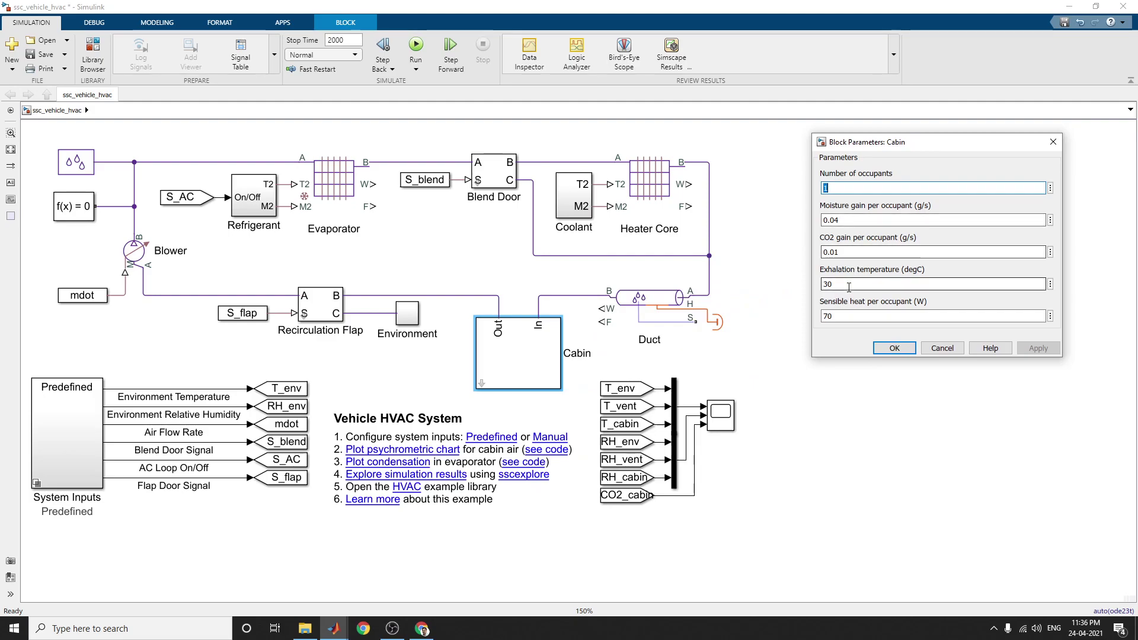
click(894, 348)
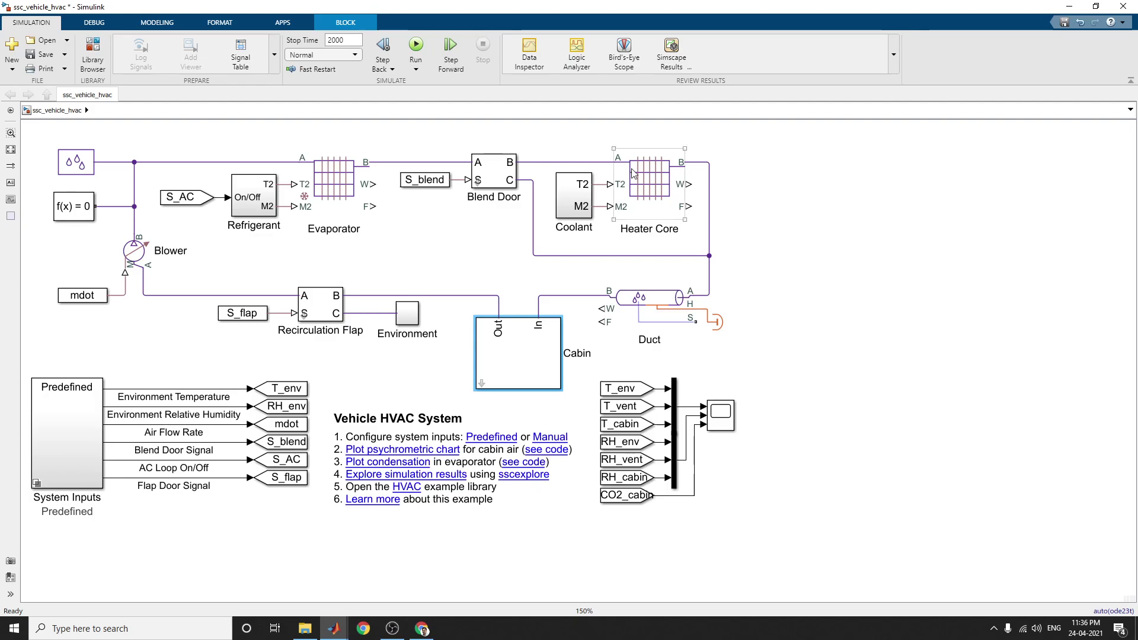
- Inspect the System Inputs Predefined variant and Environment subsystems, returning to the top-level model
double_click(51, 446)
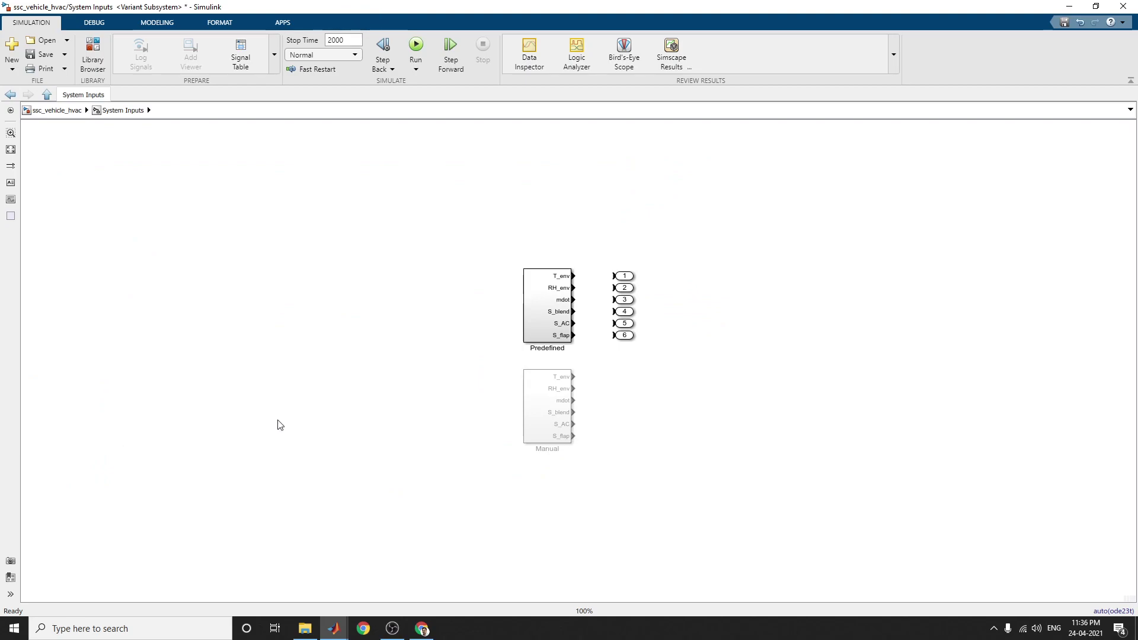
click(541, 322)
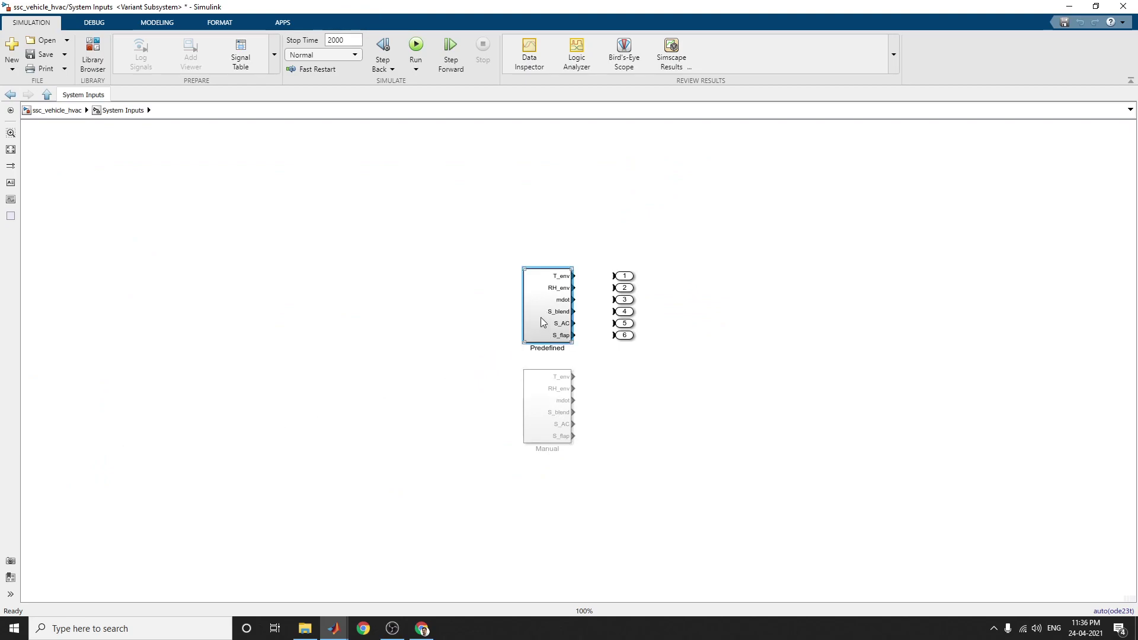
double_click(541, 322)
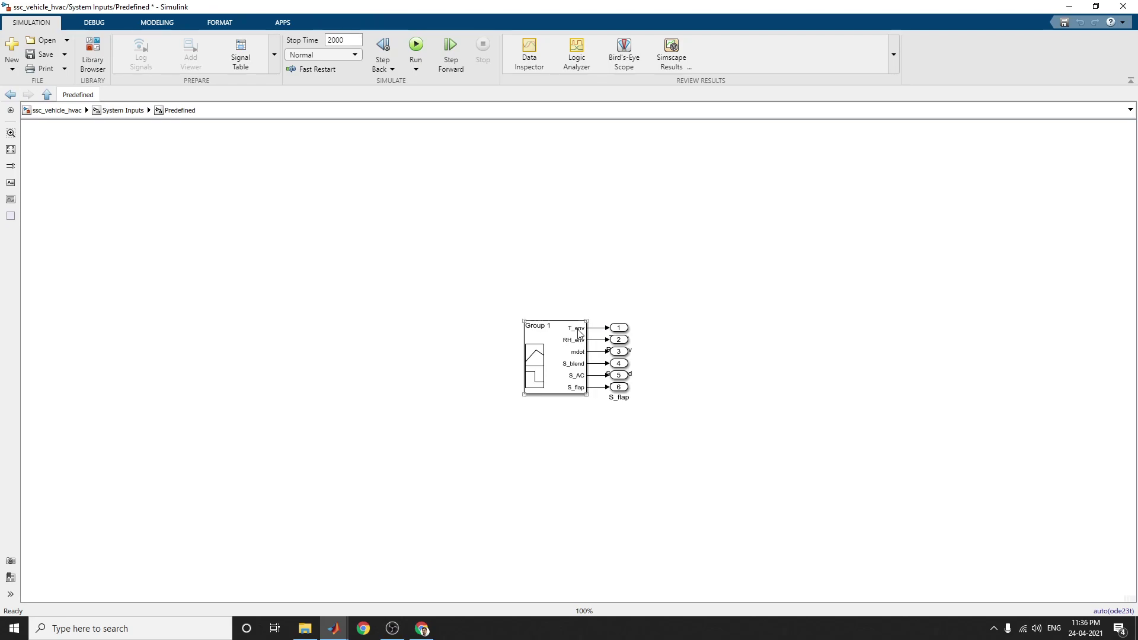
click(10, 95)
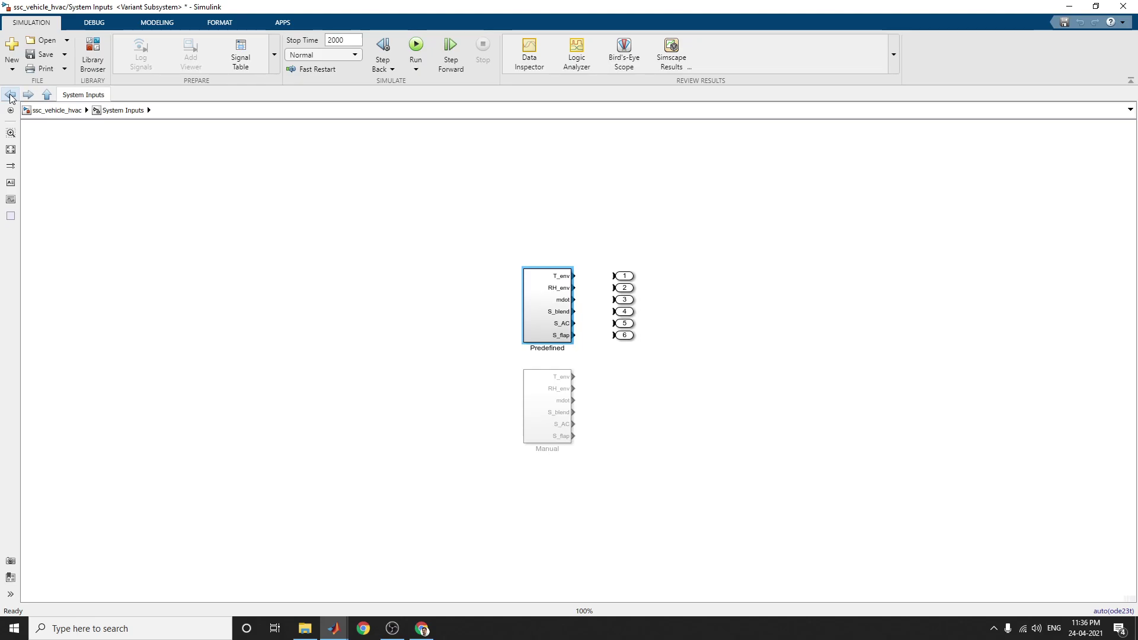
click(10, 94)
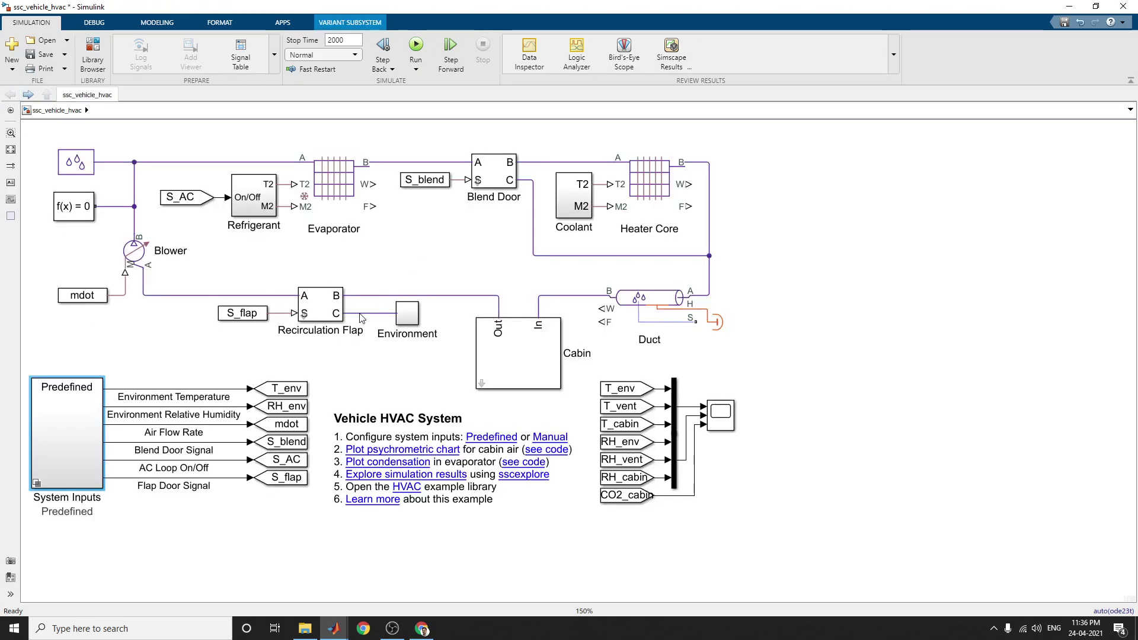
double_click(411, 314)
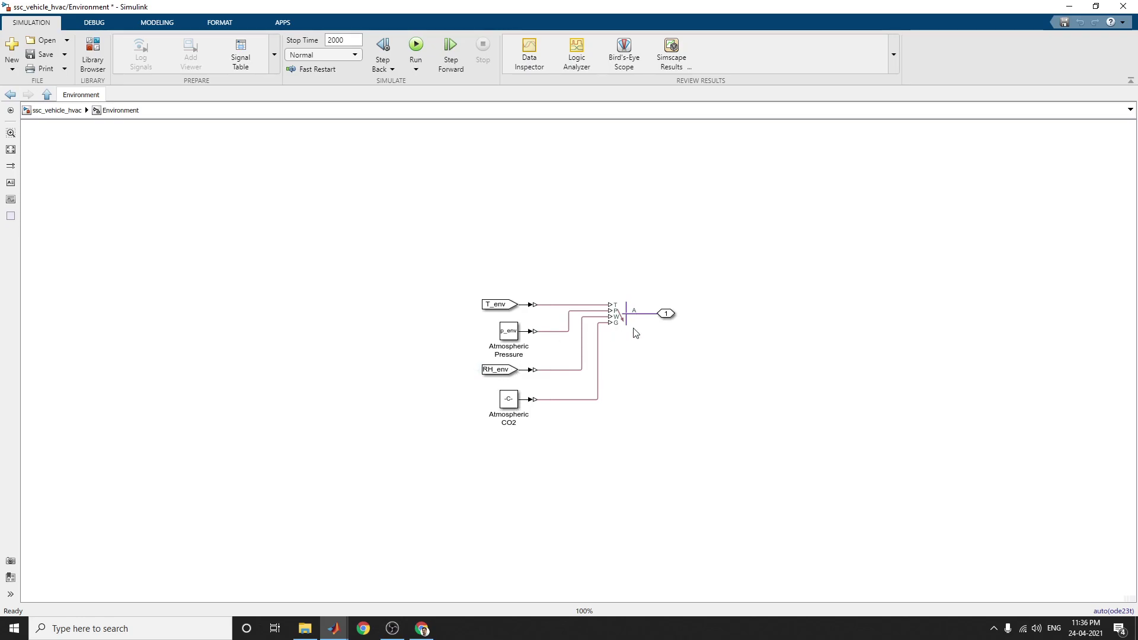
click(10, 94)
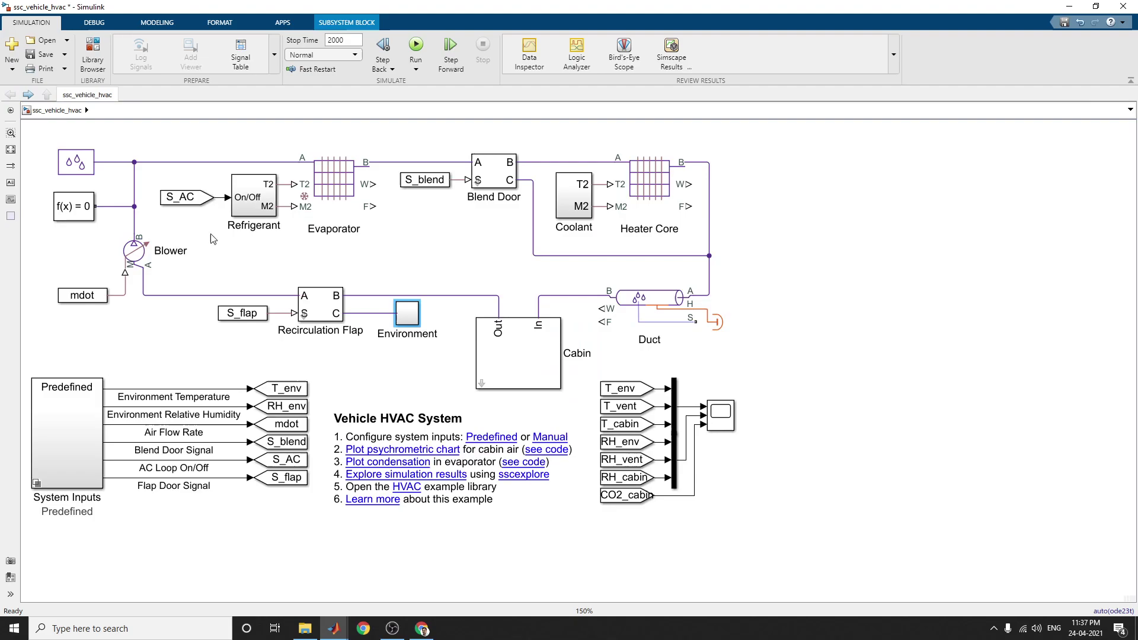
- Run the 2000 s simulation and view the Scope plots at nearly full height
click(420, 48)
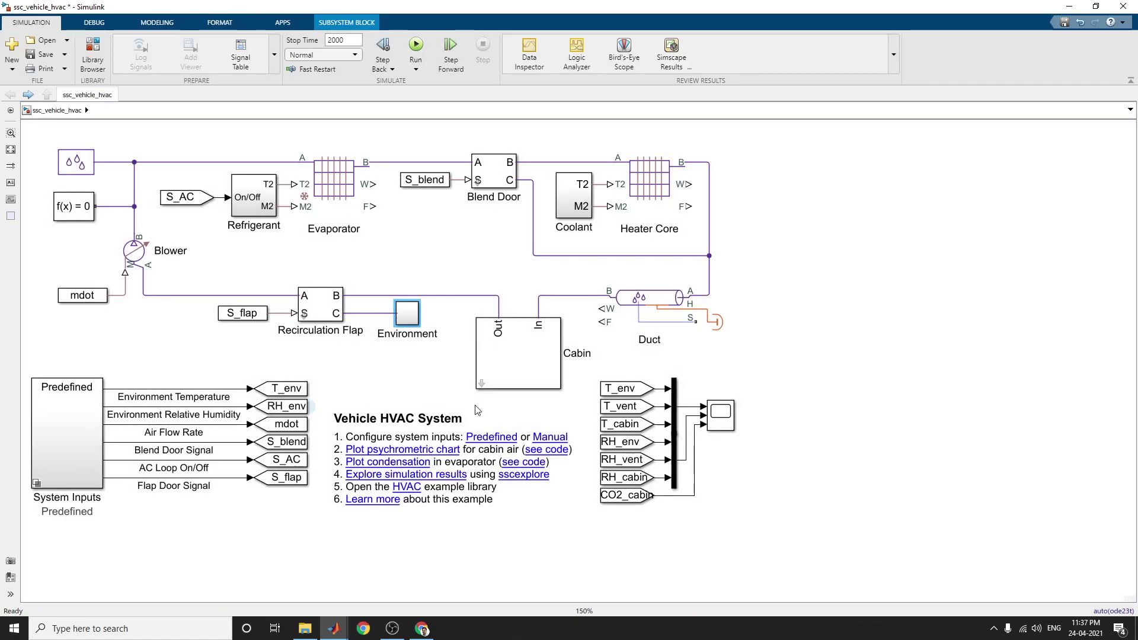
double_click(727, 419)
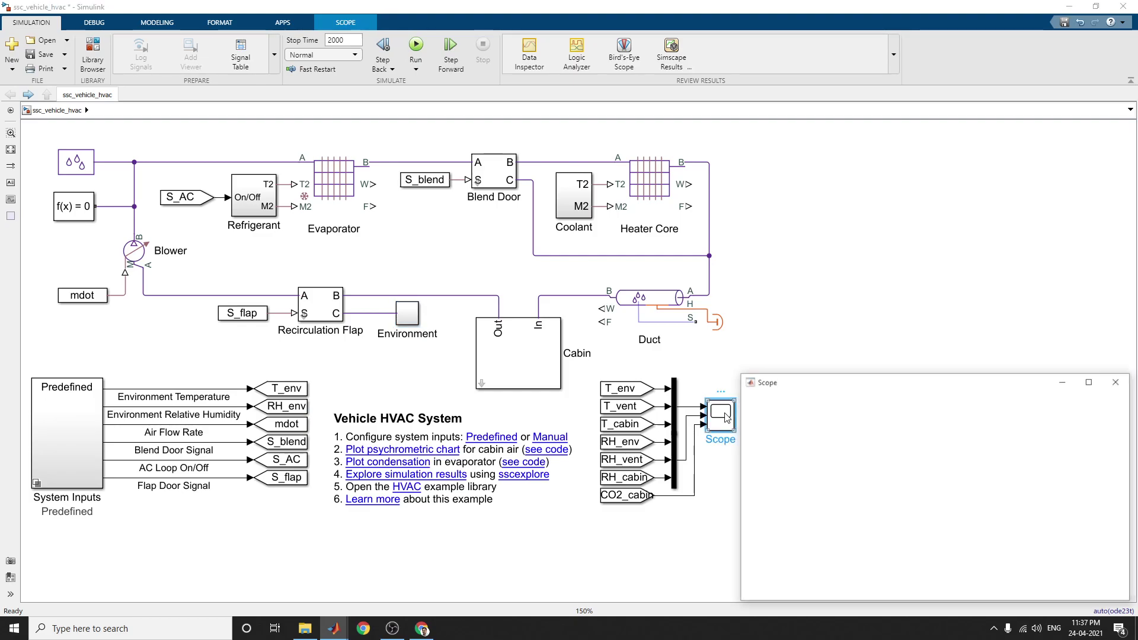
drag(827, 377, 827, 25)
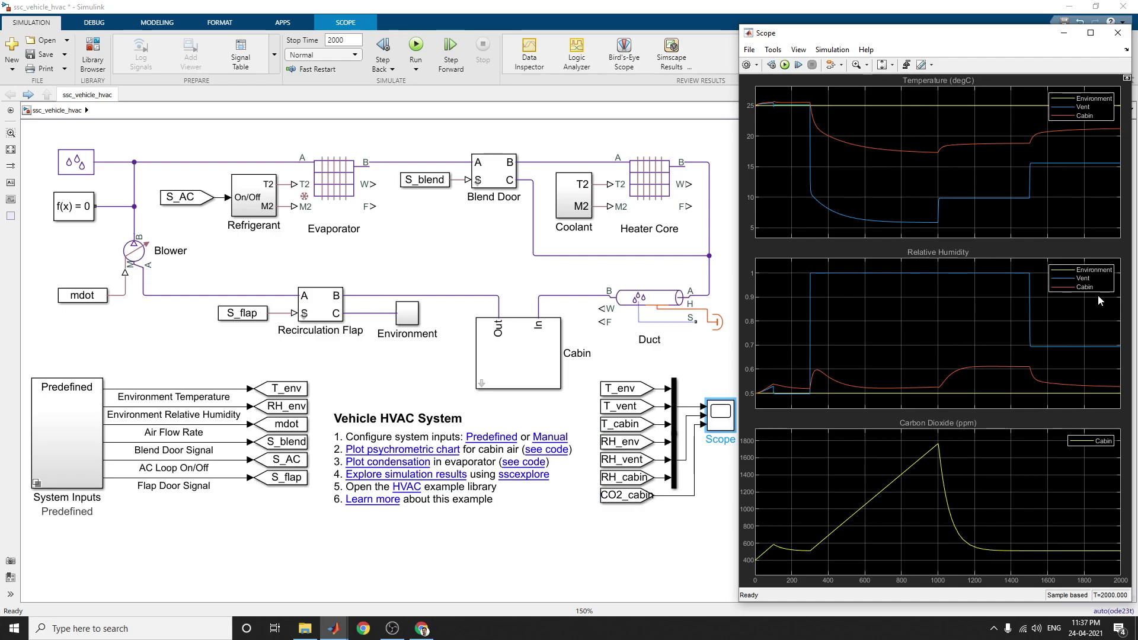
- Plot the cabin-air psychrometric chart from the Vehicle HVAC System annotation link
click(466, 468)
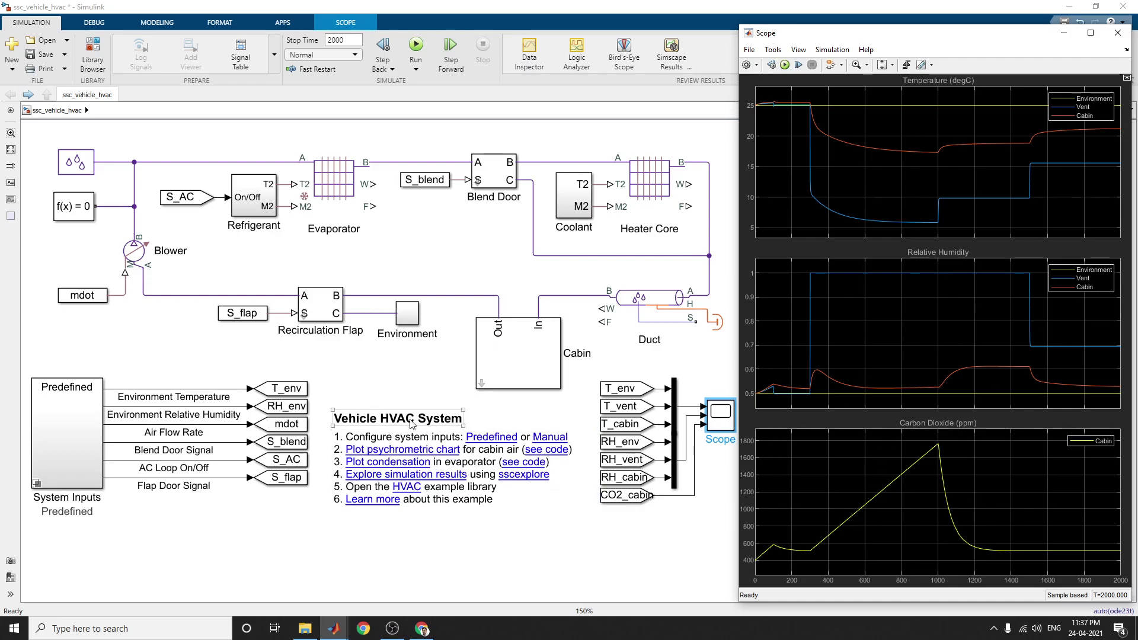
click(533, 529)
click(519, 528)
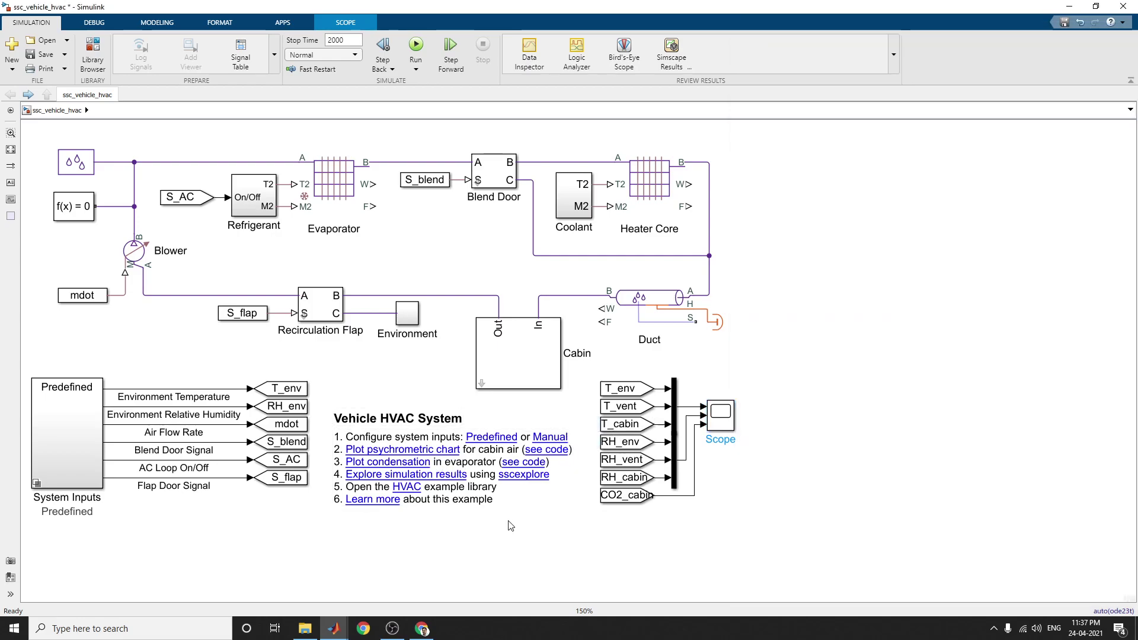
click(380, 454)
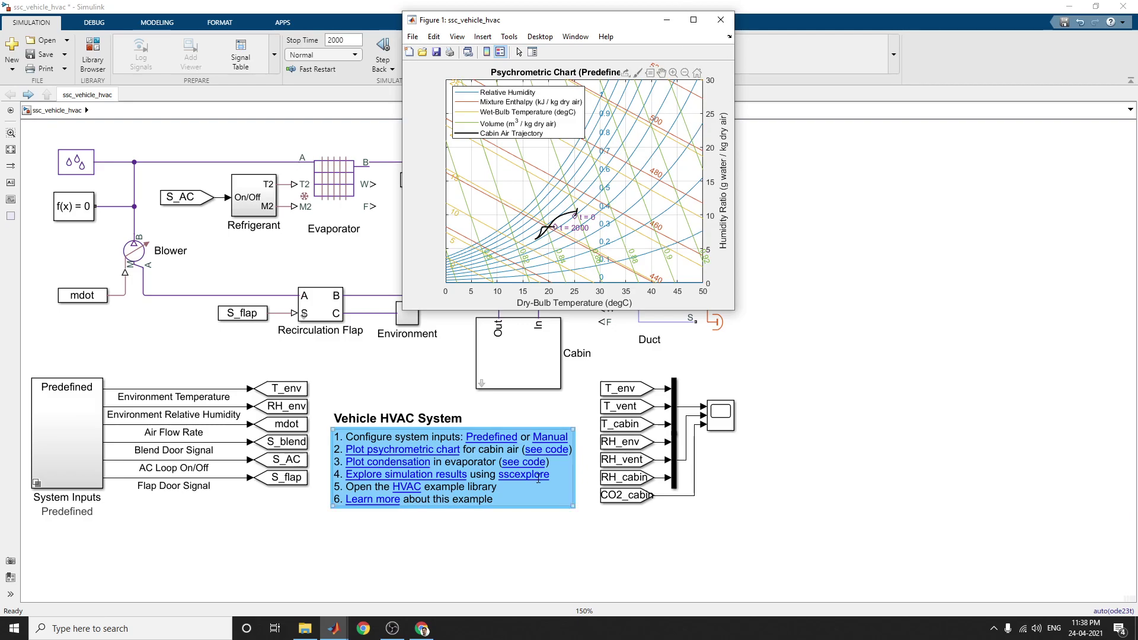
- Inspect the cabin air trajectory chart, then bring the HVAC model diagram back in front
click(549, 452)
click(527, 576)
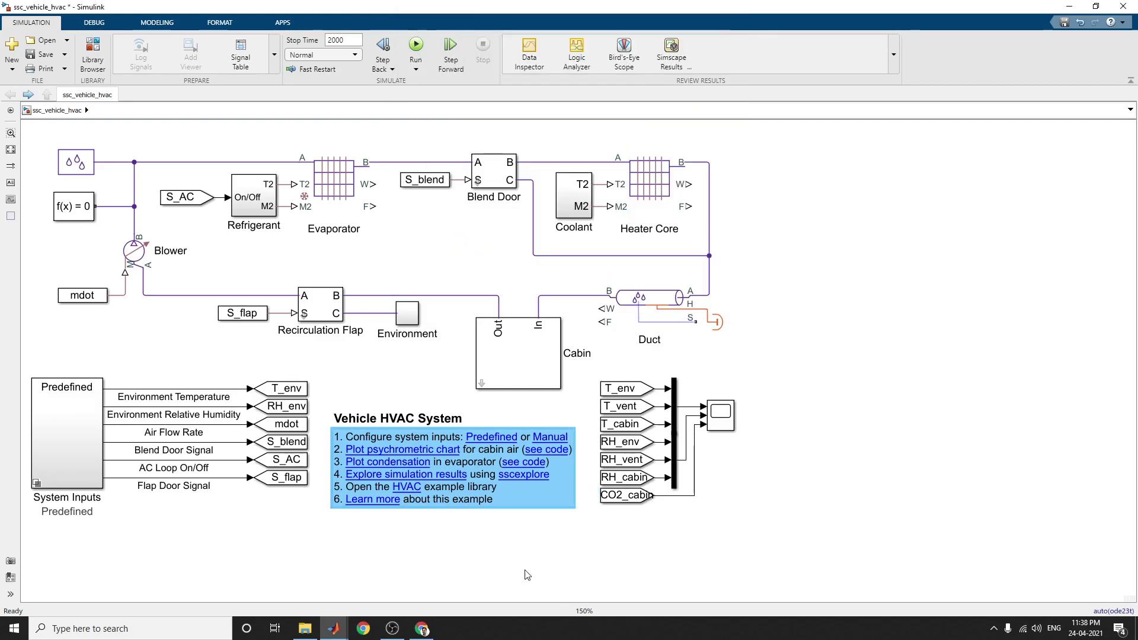
click(416, 464)
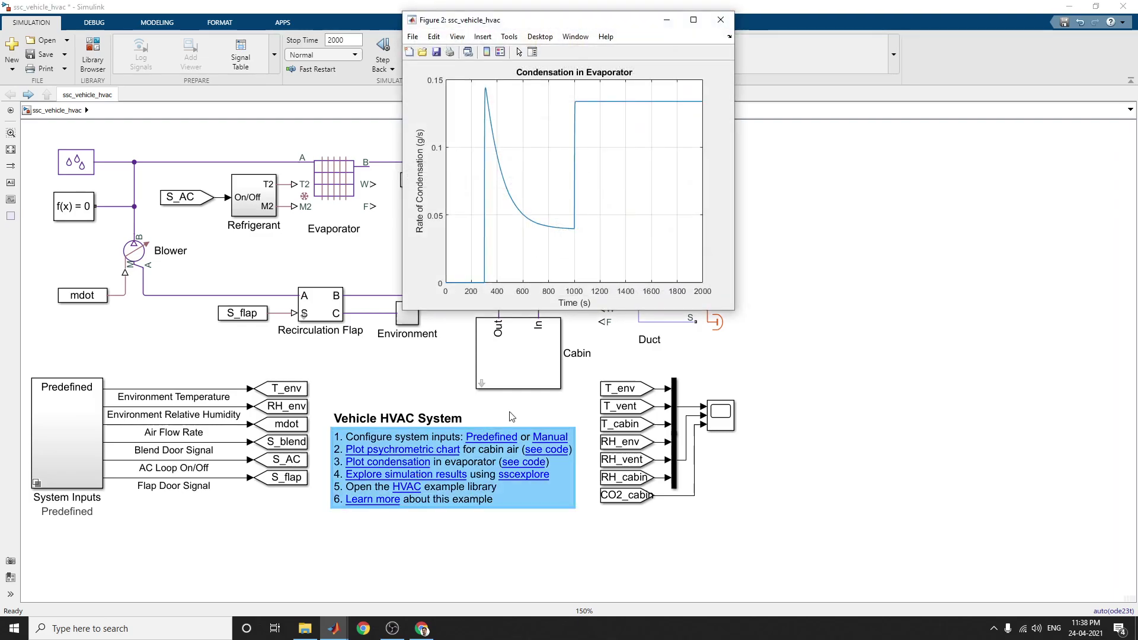
click(540, 388)
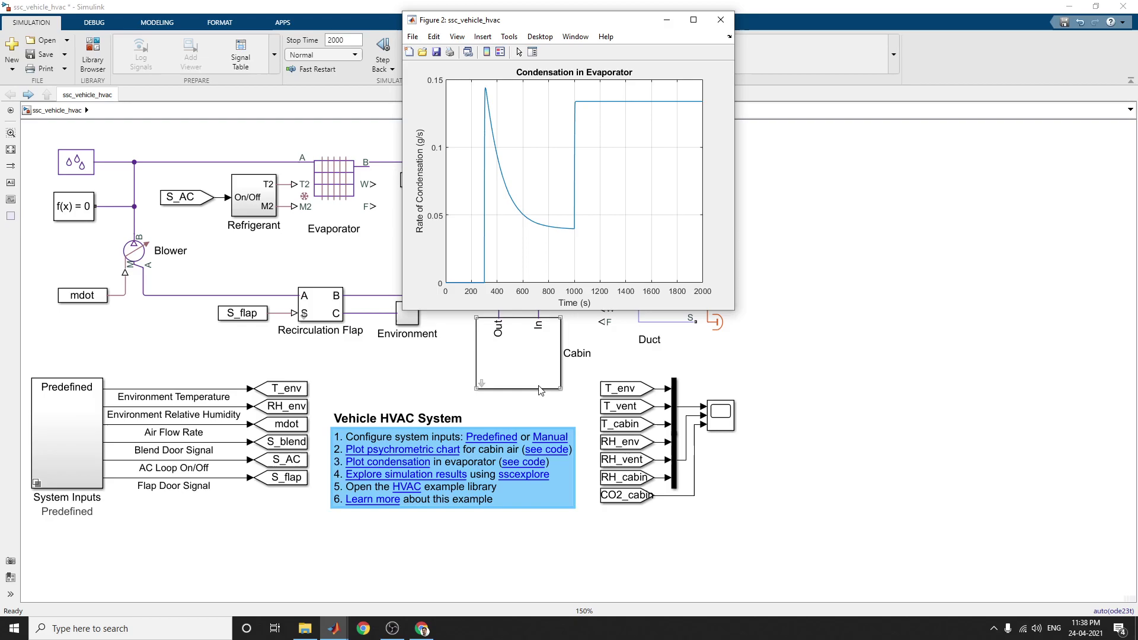
click(496, 429)
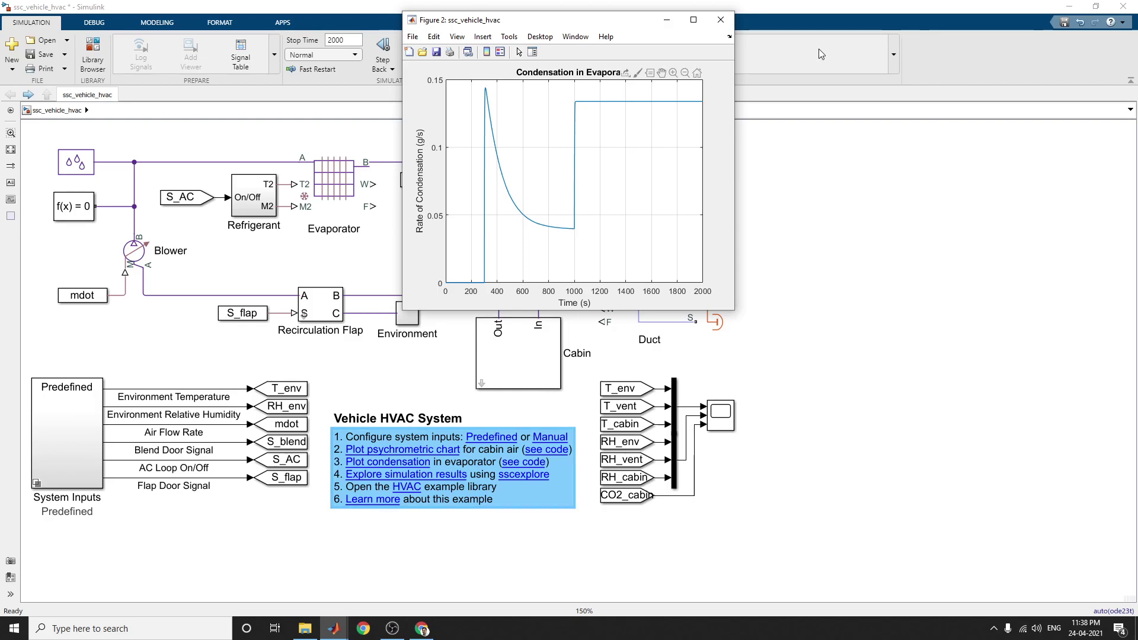
click(721, 19)
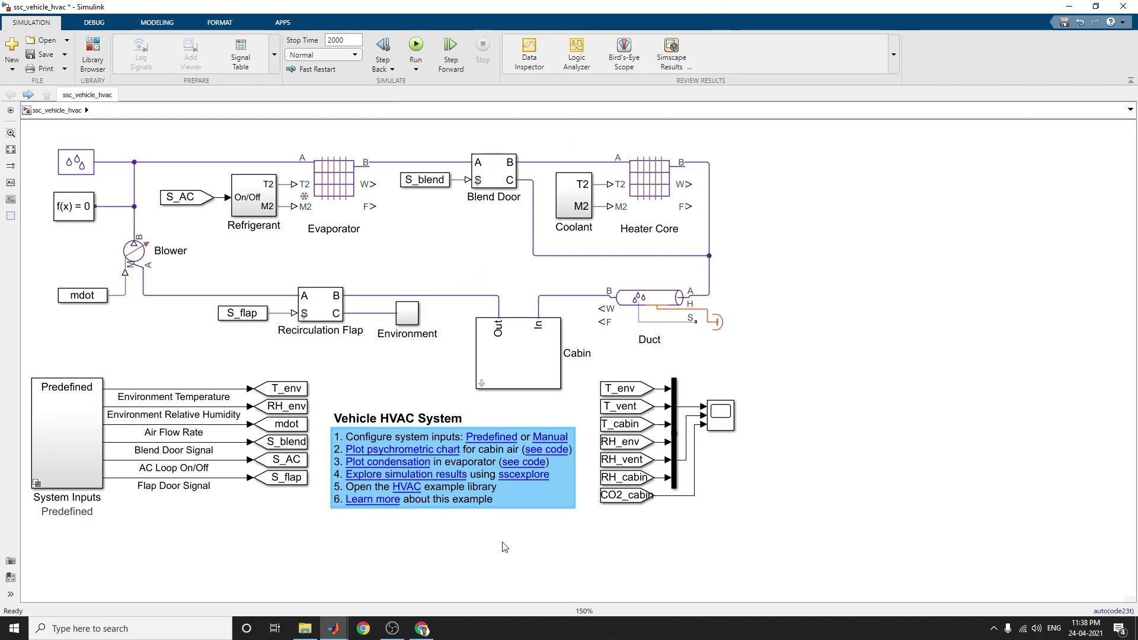
click(436, 466)
- Launch the Simscape Results Explorer full screen and expand the Blend Door branch
click(430, 478)
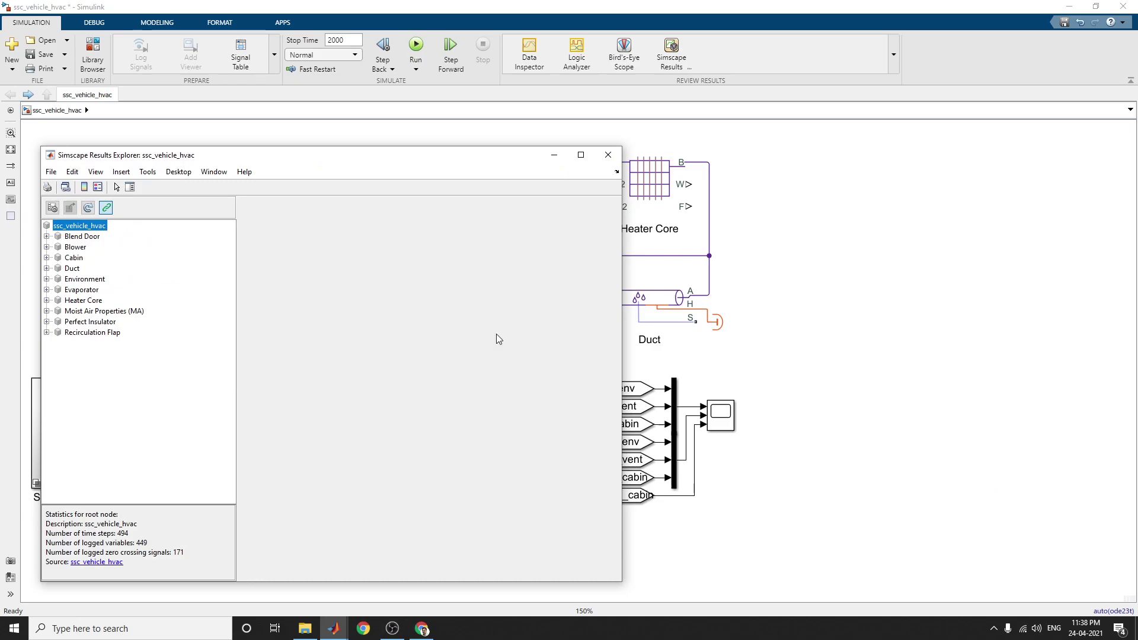
click(581, 156)
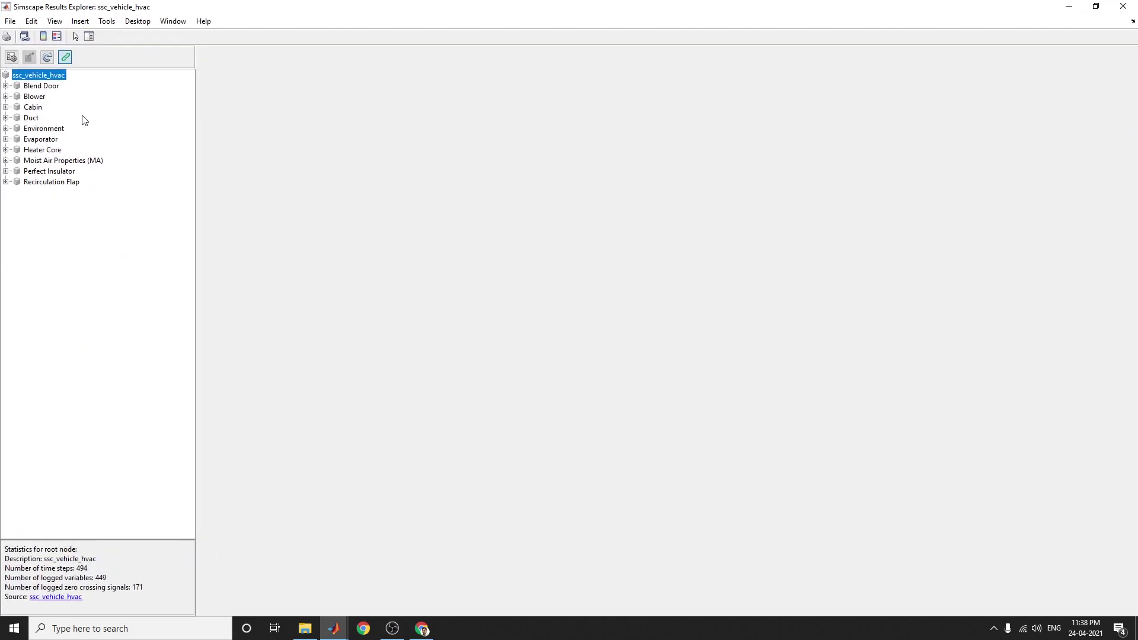
click(40, 87)
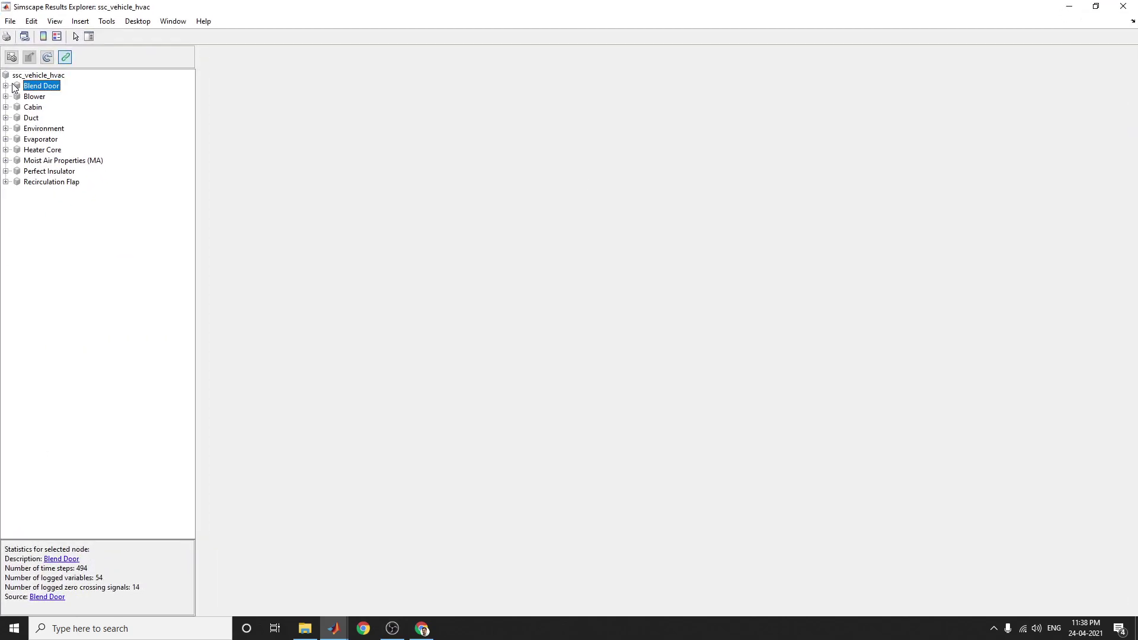
click(6, 86)
- Plot Max Area, PS Product, PS Subtract1 and Blower results, then select Cabin
click(47, 98)
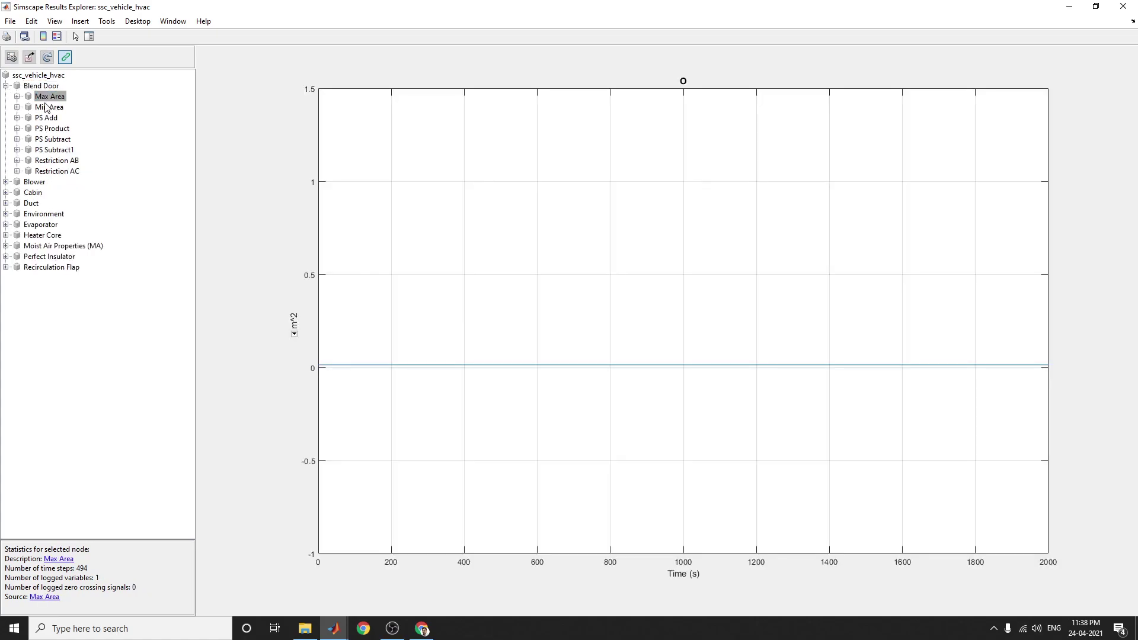
click(57, 129)
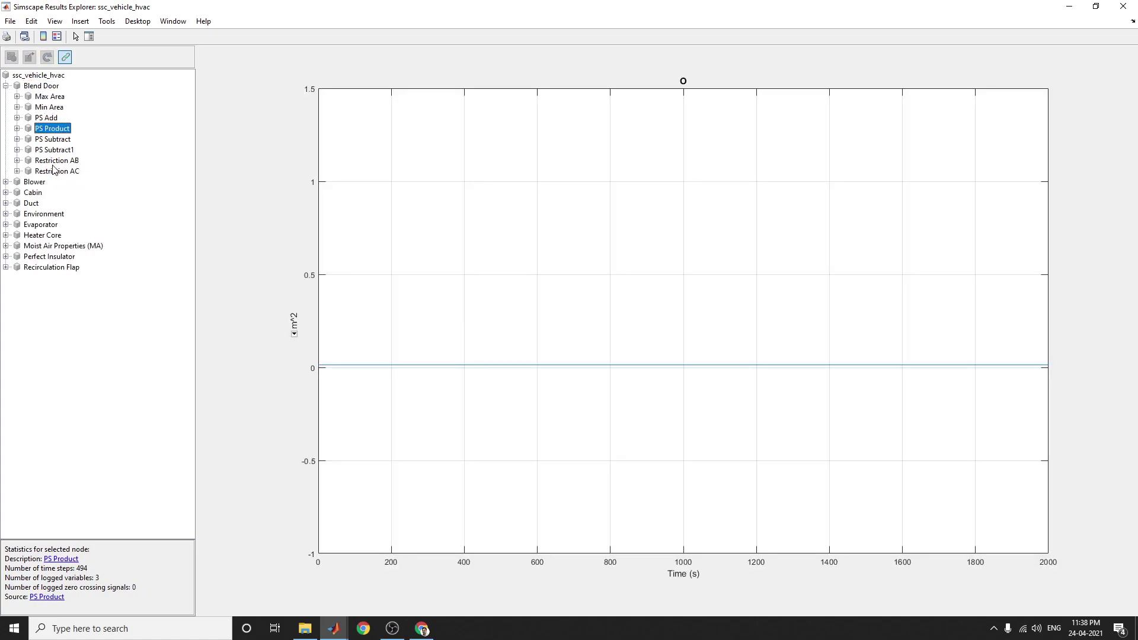
click(62, 152)
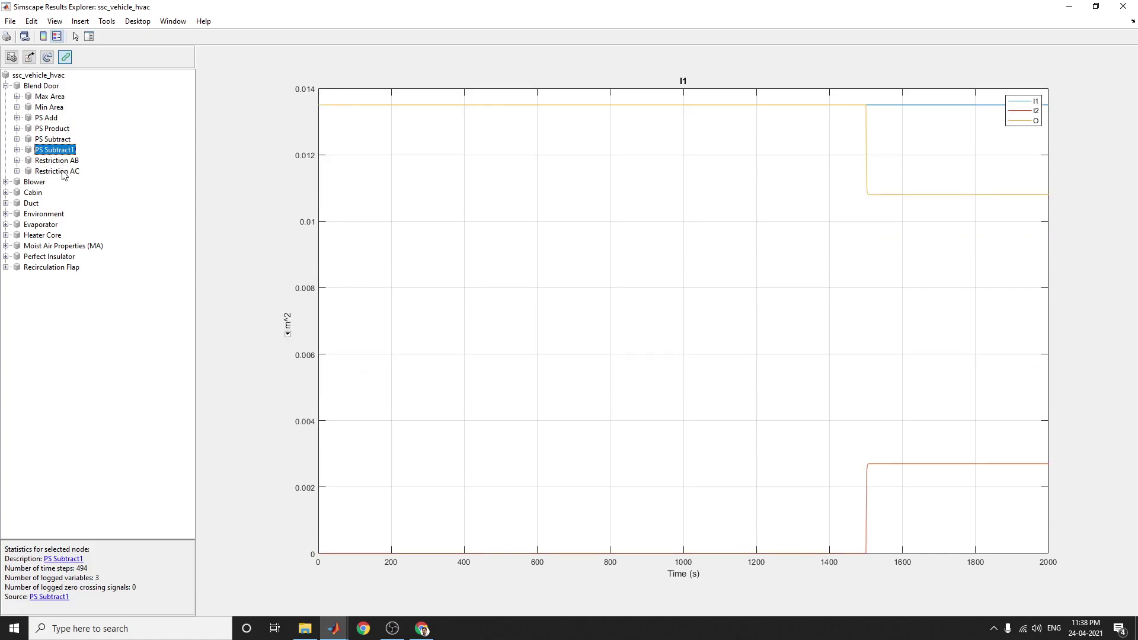
click(28, 183)
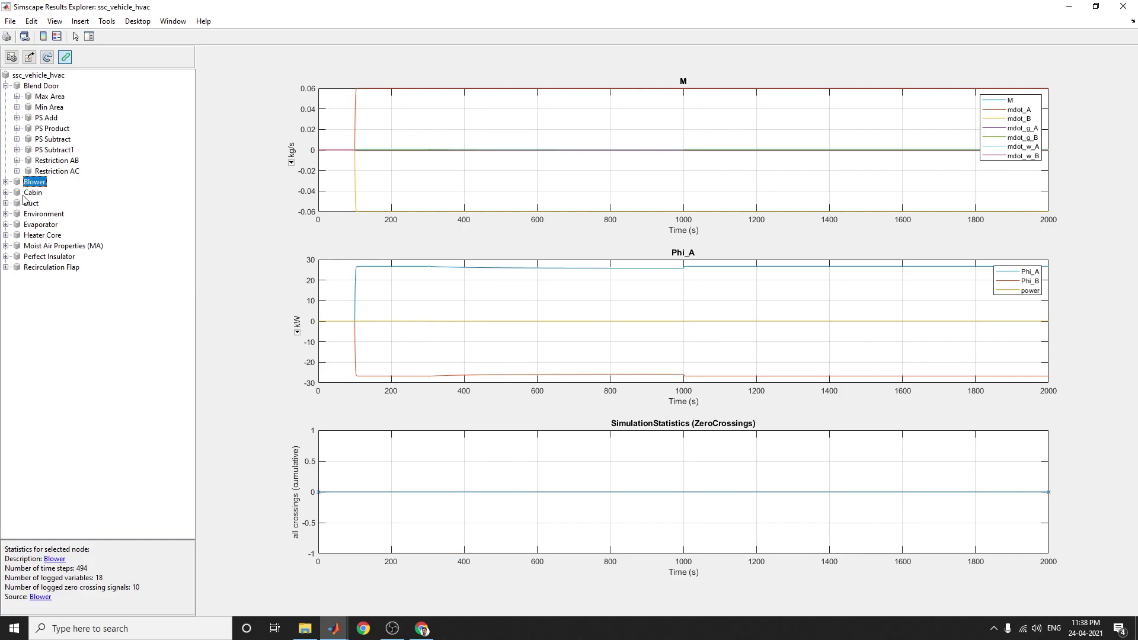
click(29, 197)
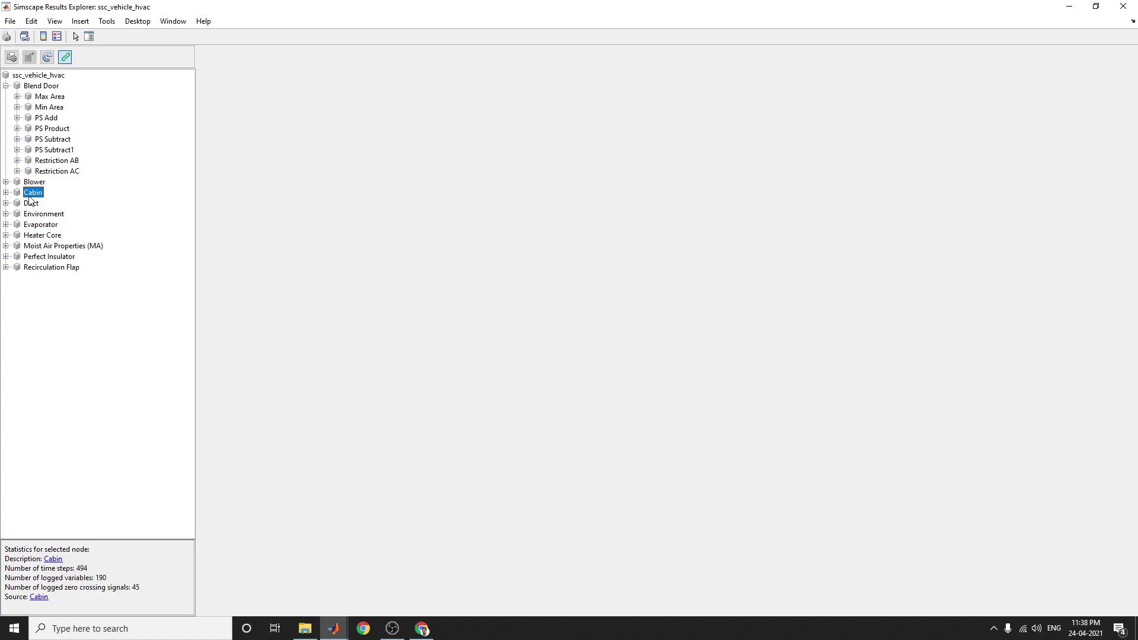
- Plot heat flow Q and temperature T for Cabin Heat Transfer's Doors Conduction Inside Half
click(6, 193)
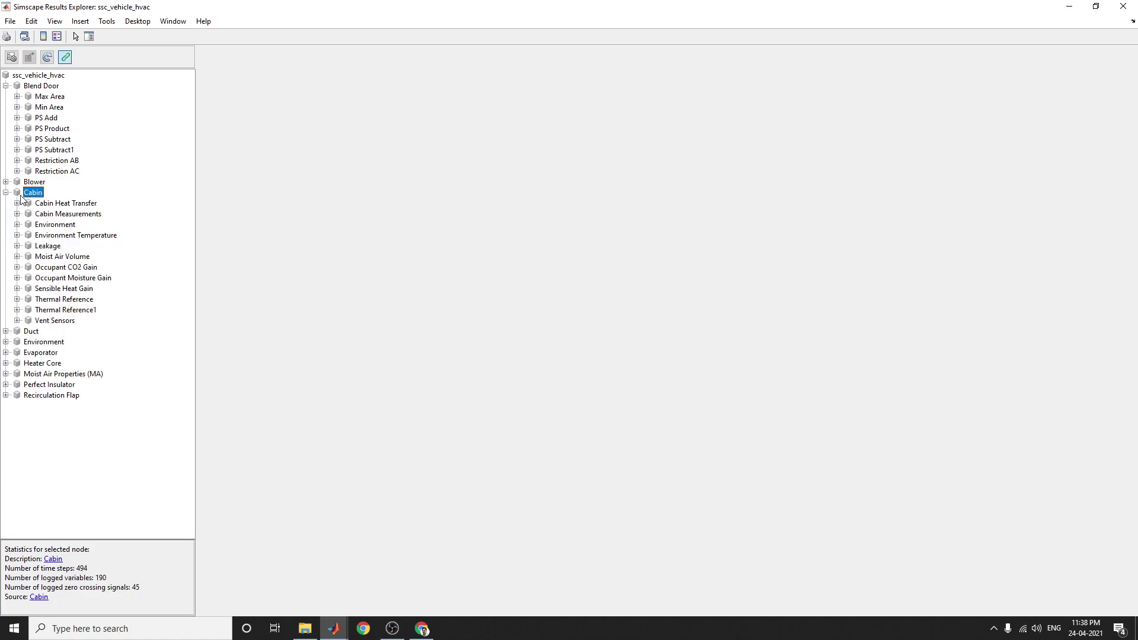
click(70, 205)
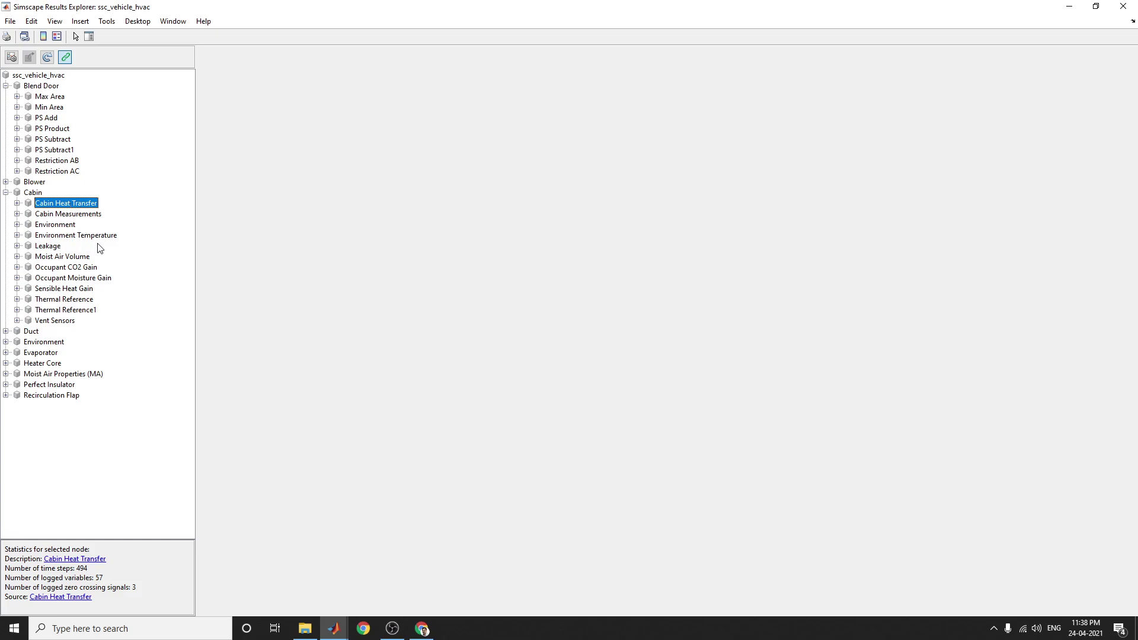
click(16, 203)
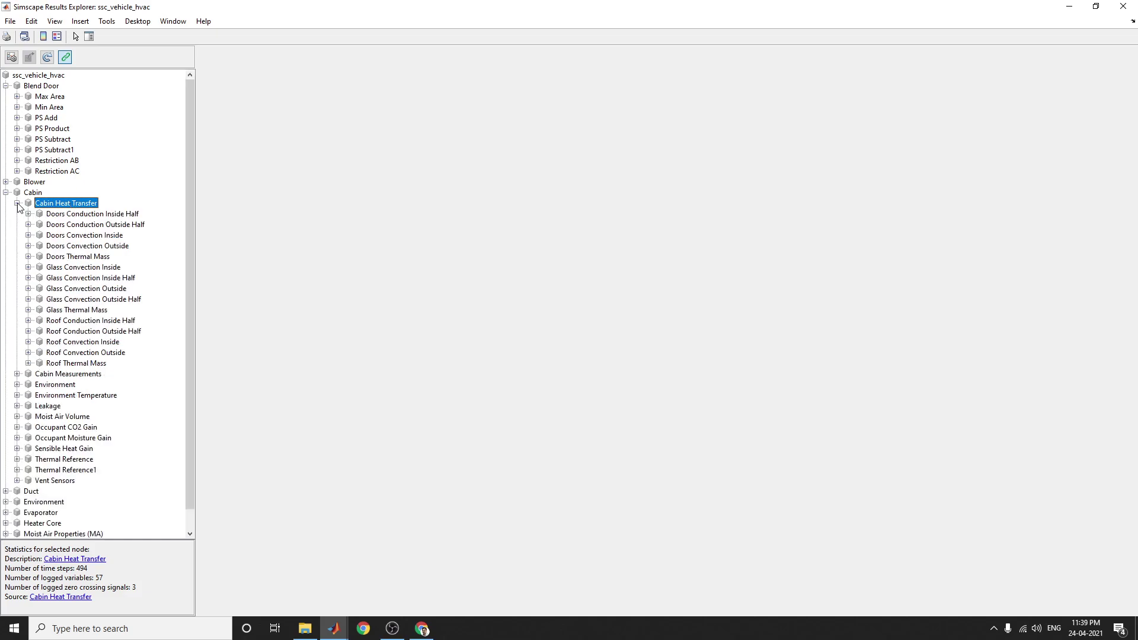
click(74, 217)
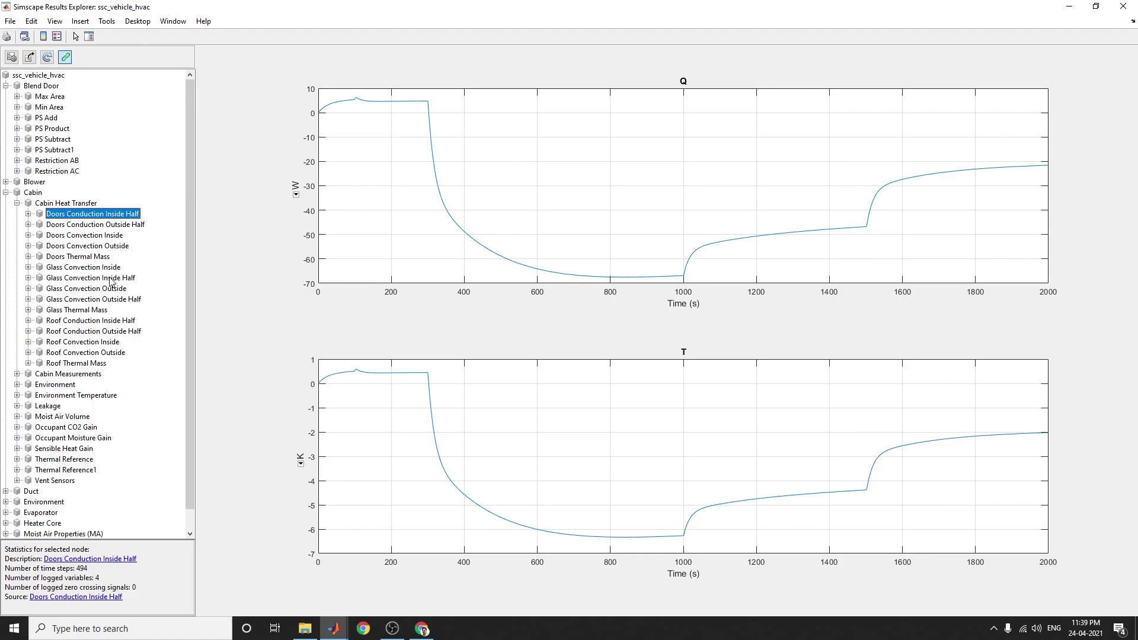
- Clear the plots and collapse the Blend Door and Cabin branches
click(7, 193)
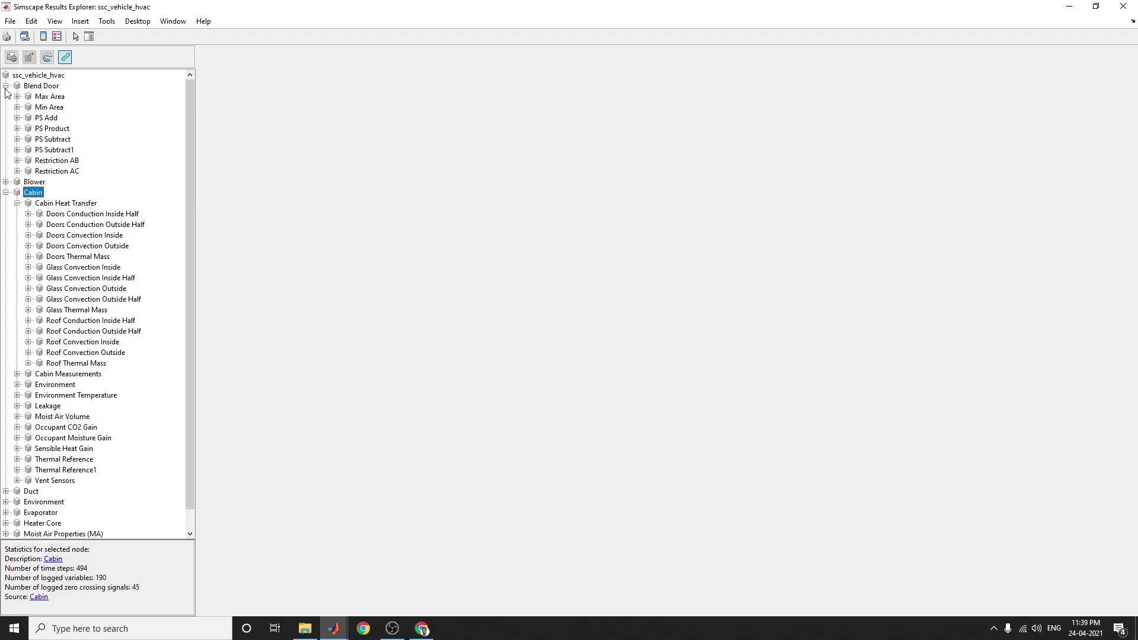
click(5, 86)
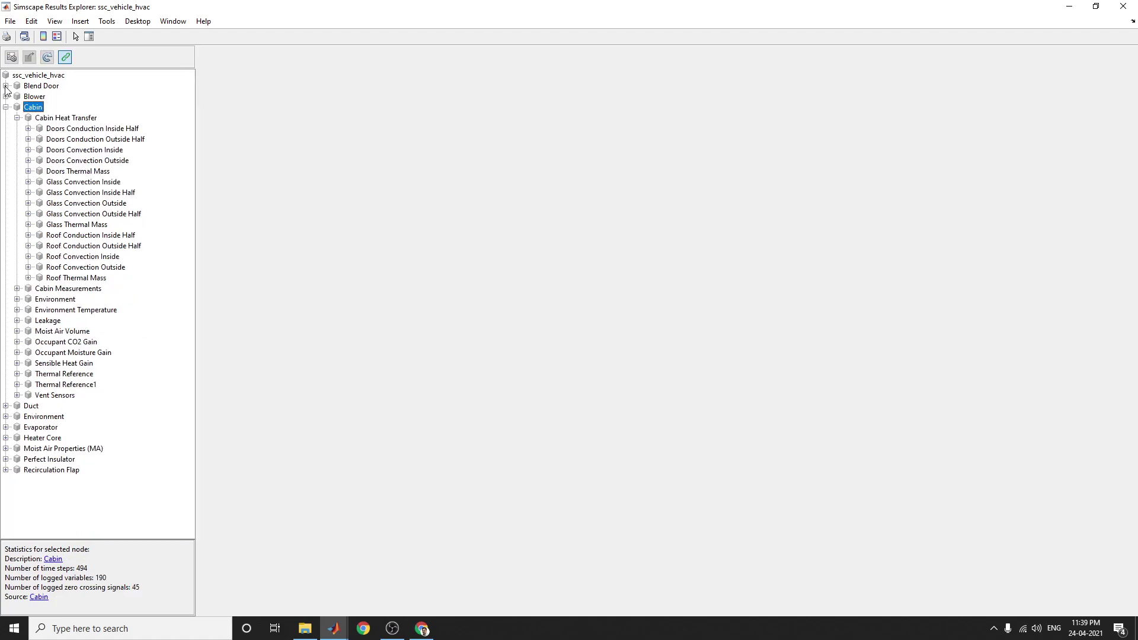
click(6, 107)
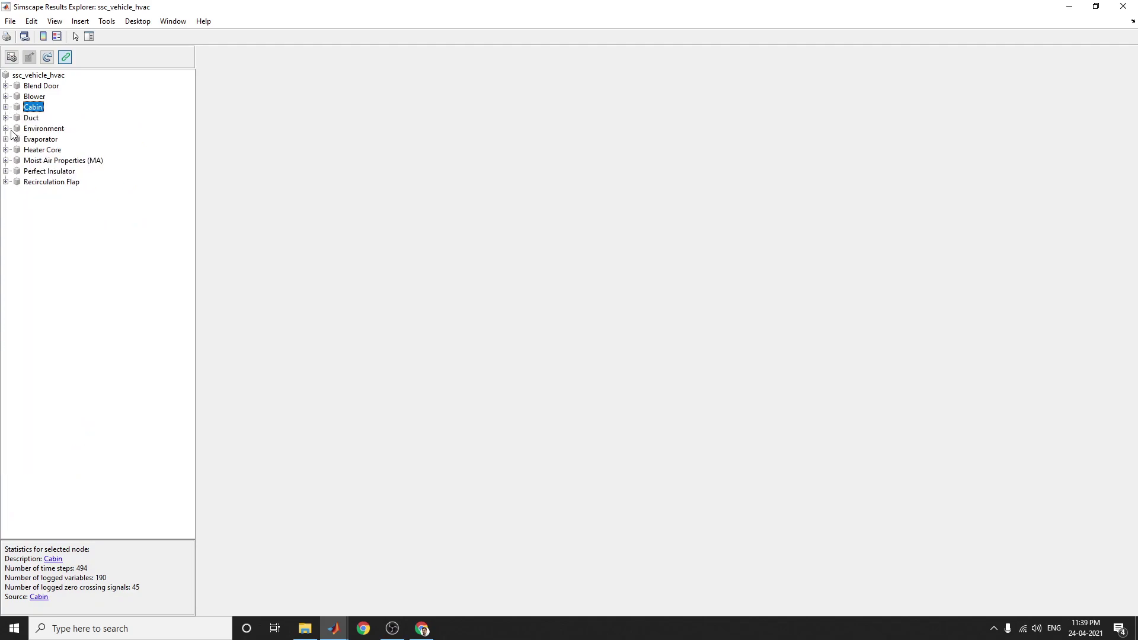
- Plot Environment's Controlled Reservoir (MA), Evaporator port A and Evaporator zero-crossing results
click(5, 129)
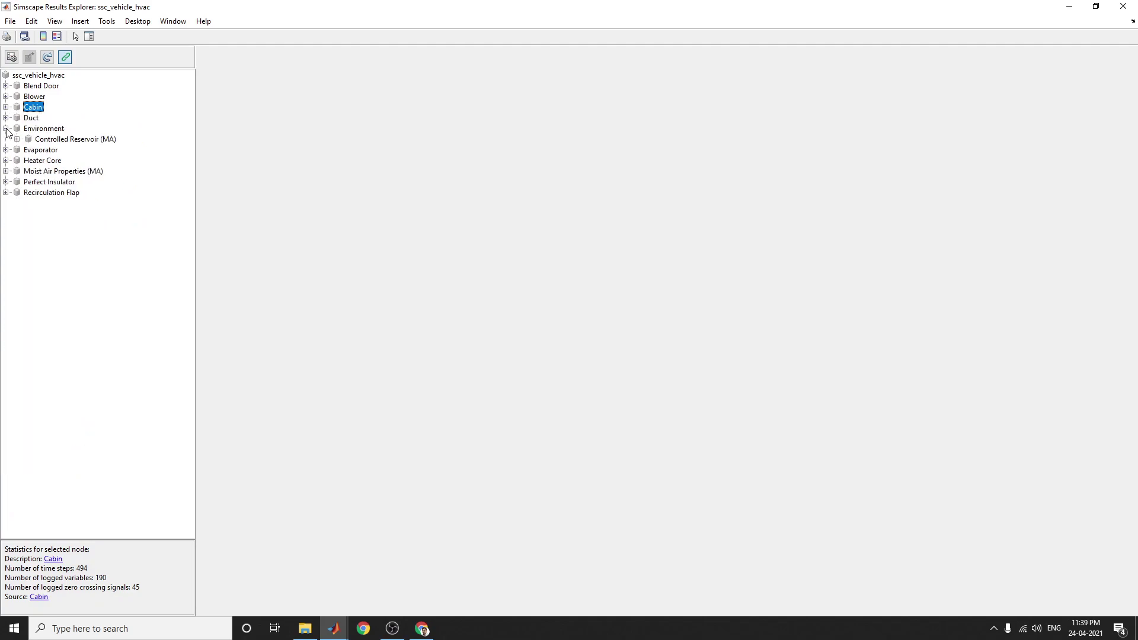
click(67, 141)
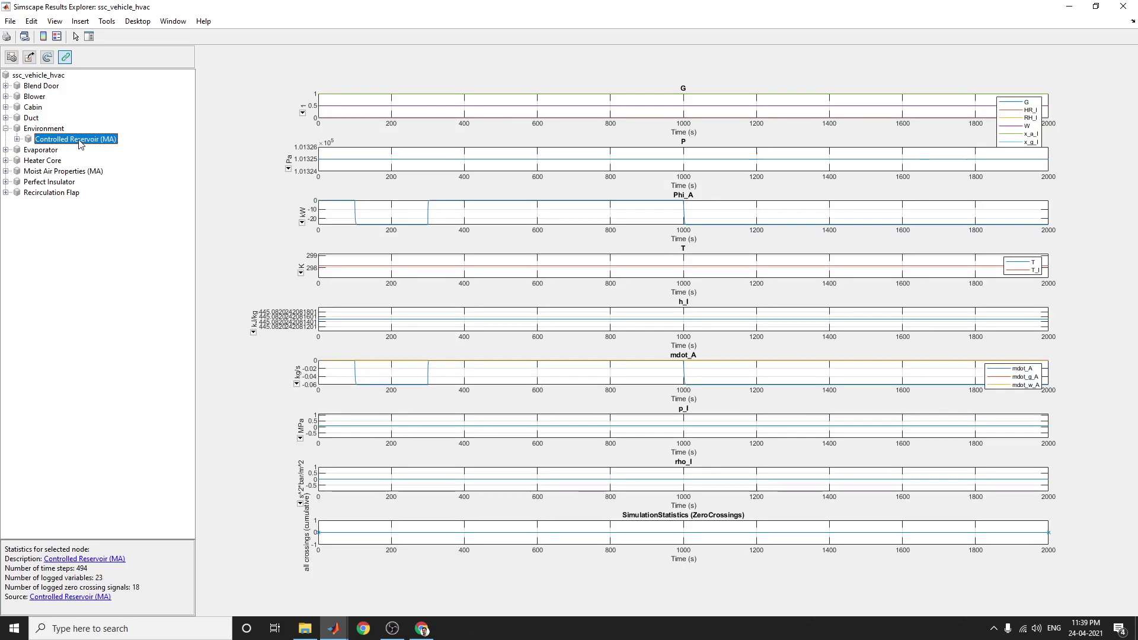
click(6, 150)
click(47, 151)
click(38, 161)
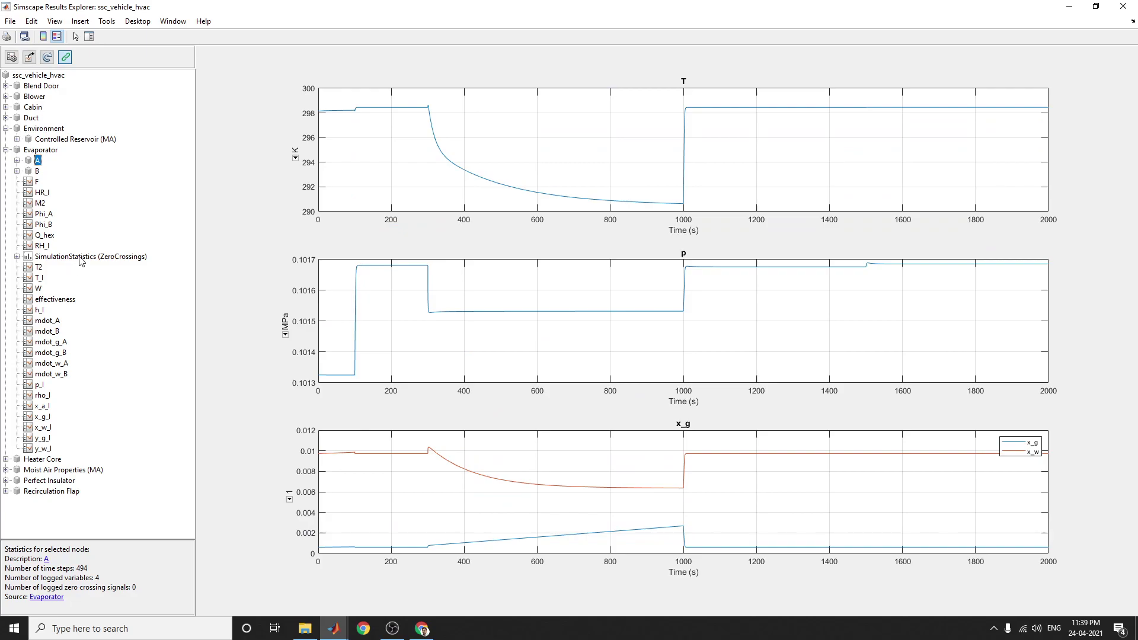
click(80, 259)
- Plot Perfect Insulator temperature and Recirculation Flap Min Area, then close the explorer
click(67, 471)
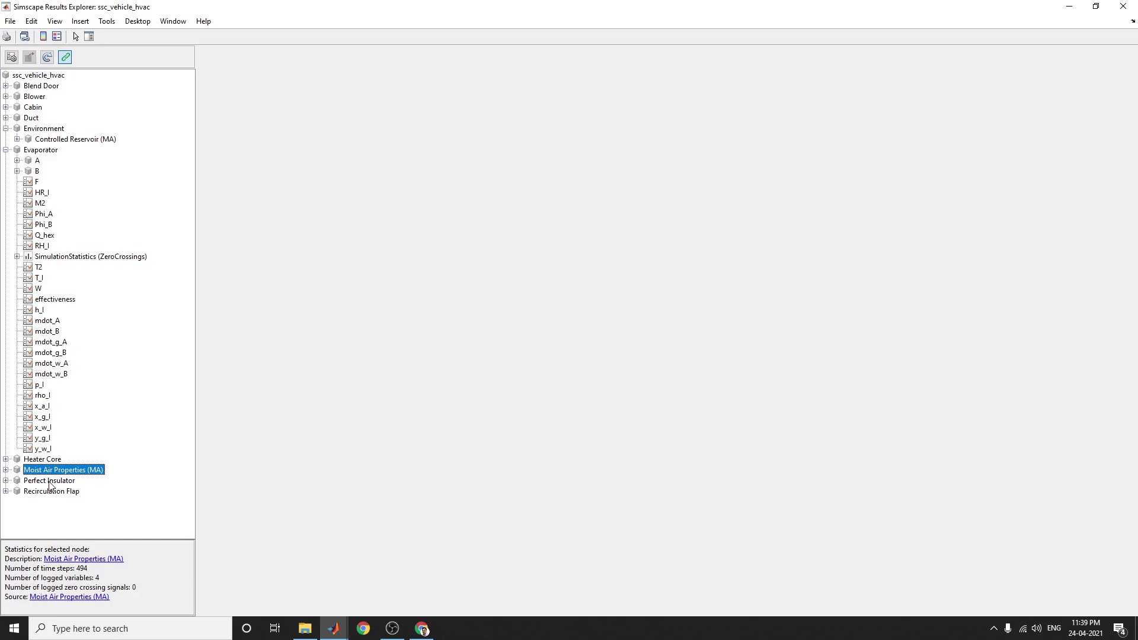
click(5, 481)
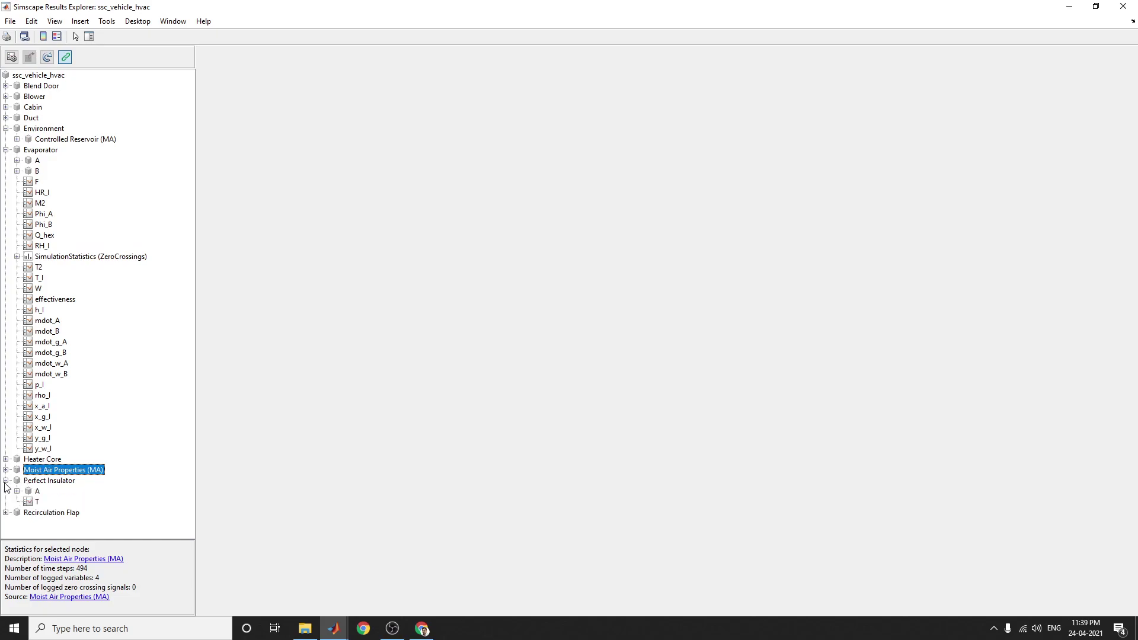
click(47, 482)
click(52, 513)
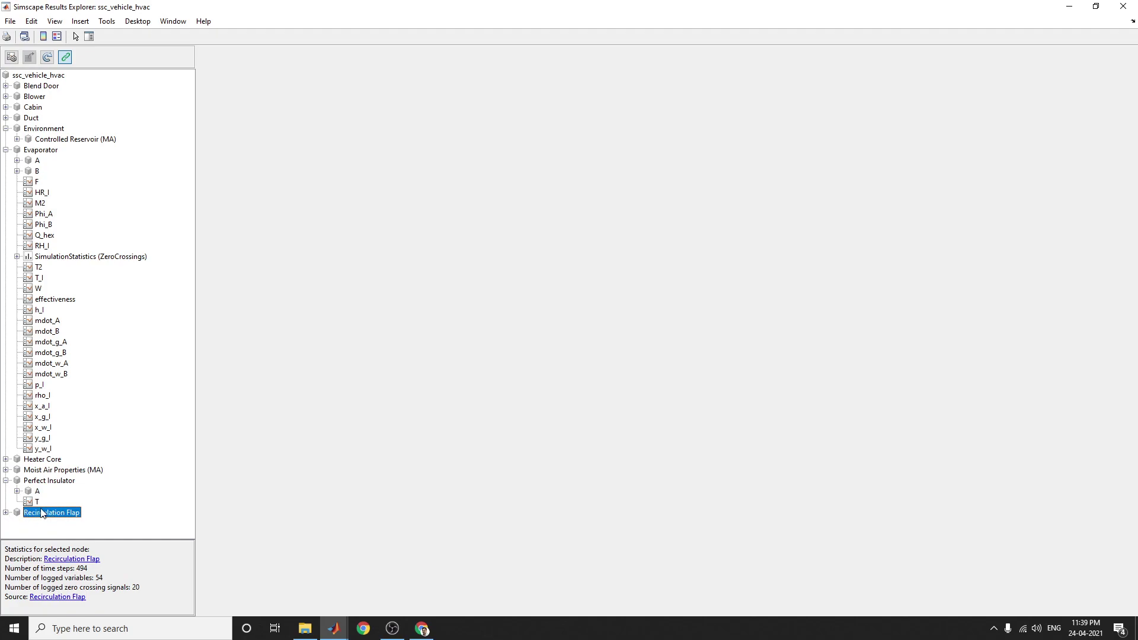
click(5, 512)
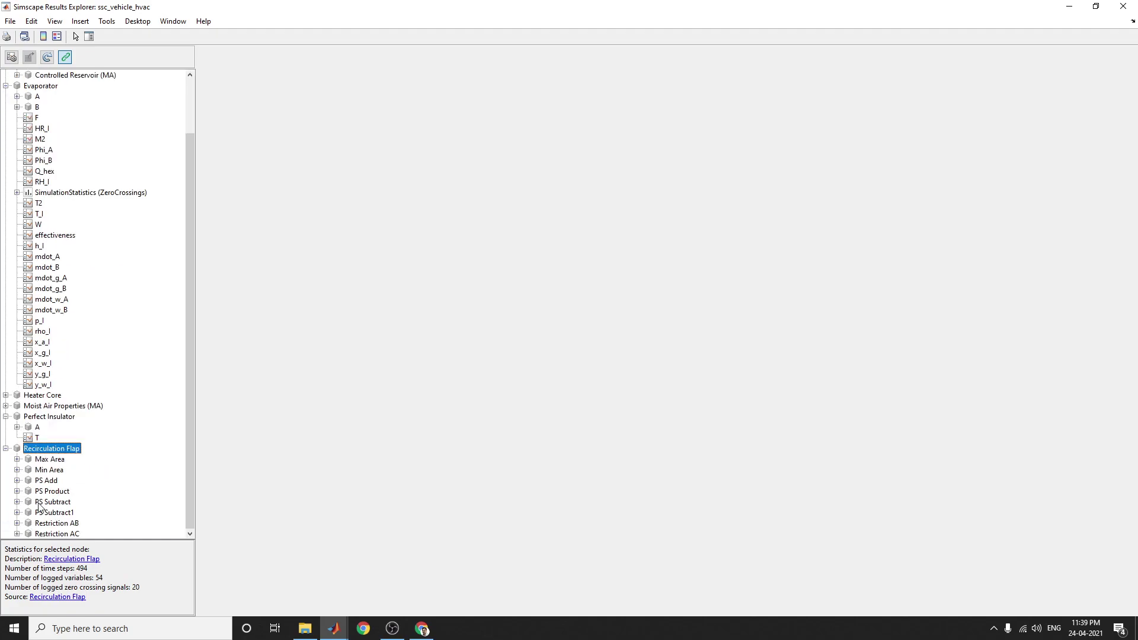
click(53, 471)
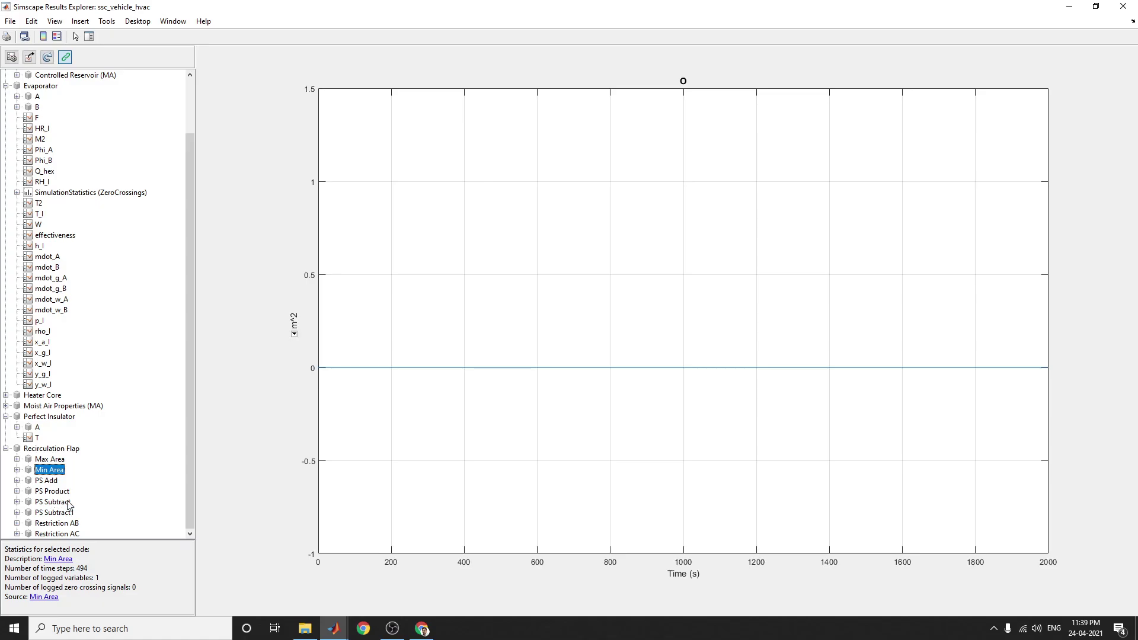
click(1124, 6)
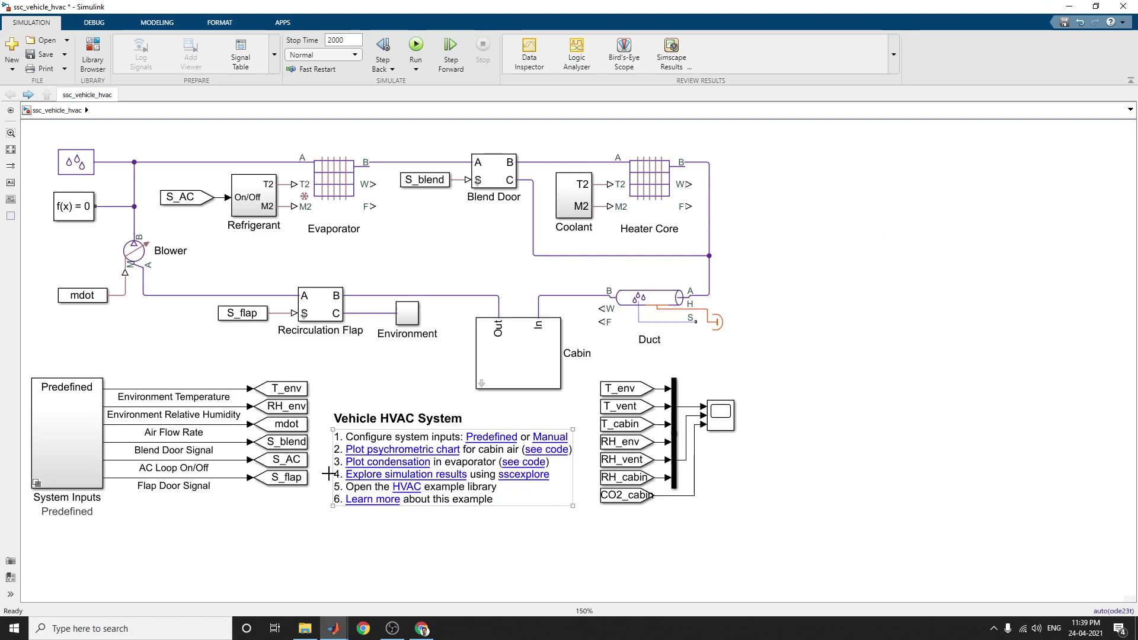
click(562, 368)
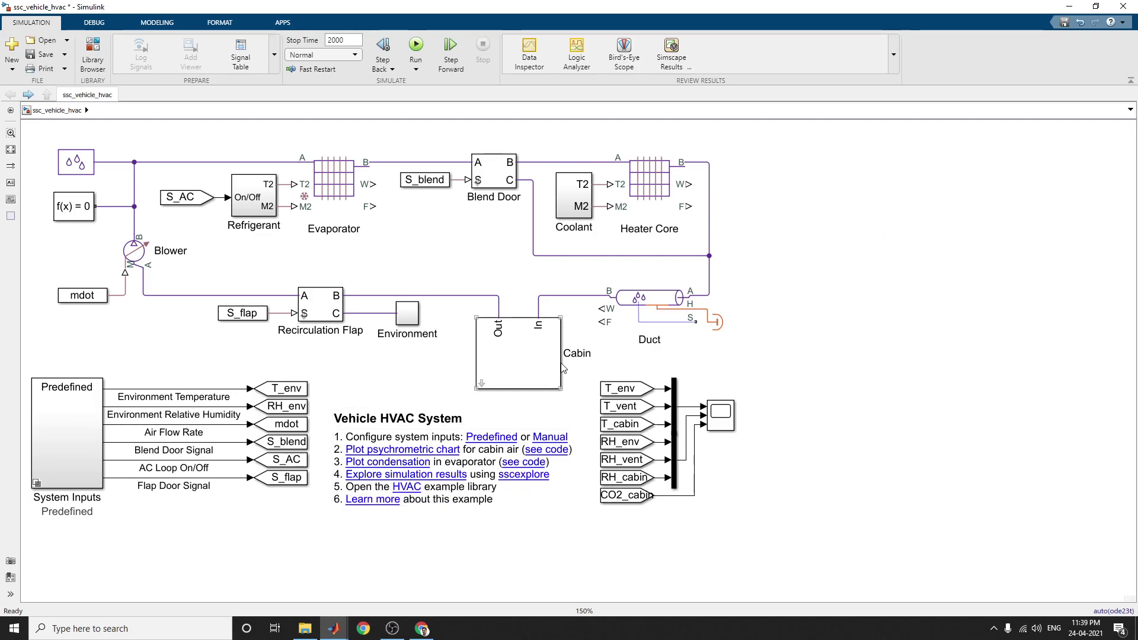